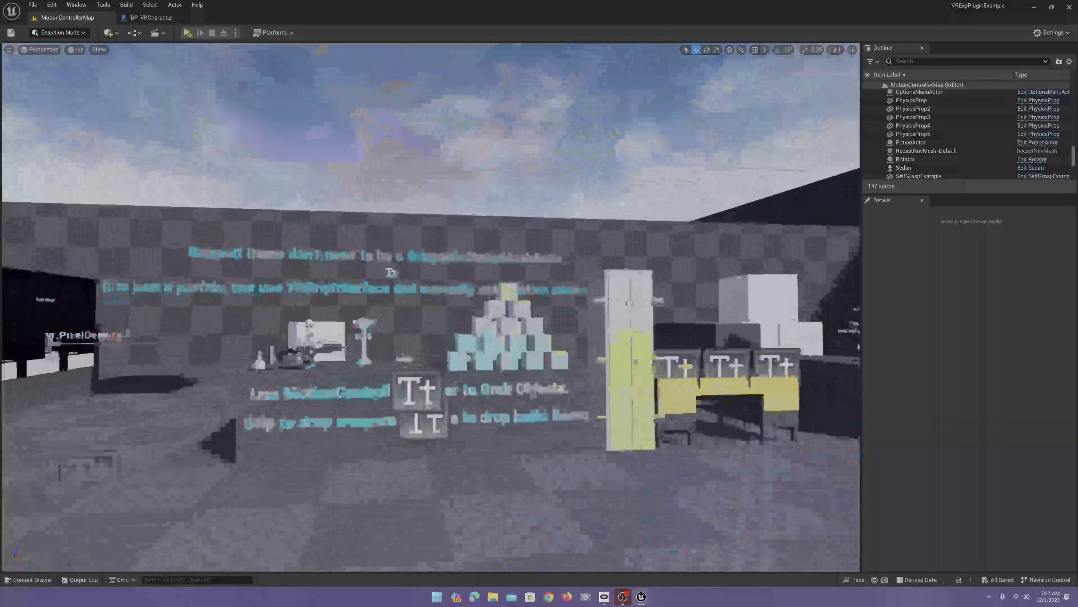
Step: Fly the camera up to the light-blue block pyramid and select its bottom cube, EditorCube26
{"action": "key", "text": "w"}
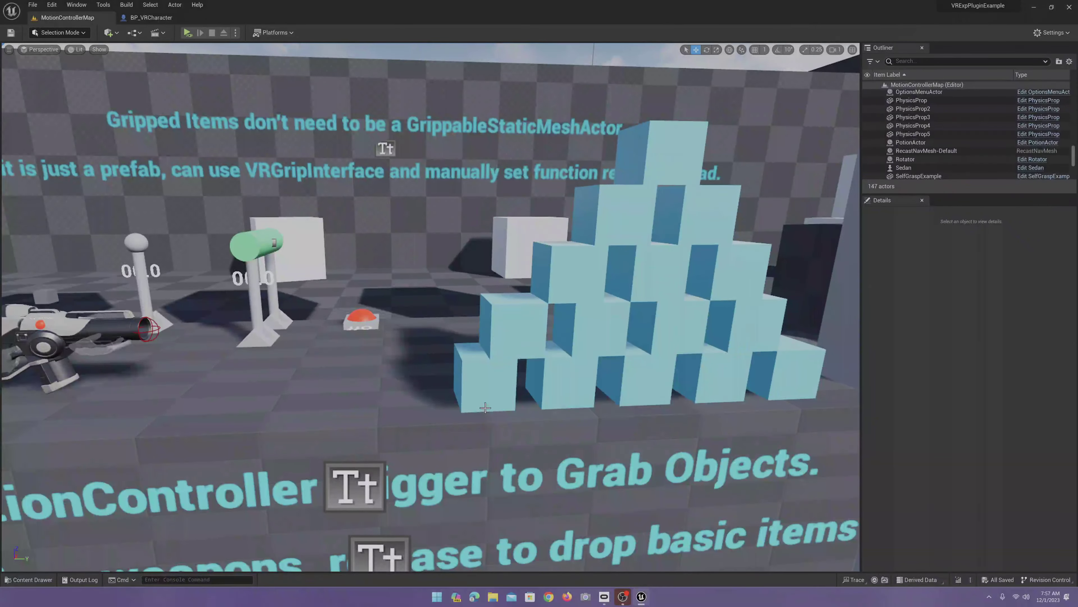
{"action": "left_click", "coordinate": [480, 373]}
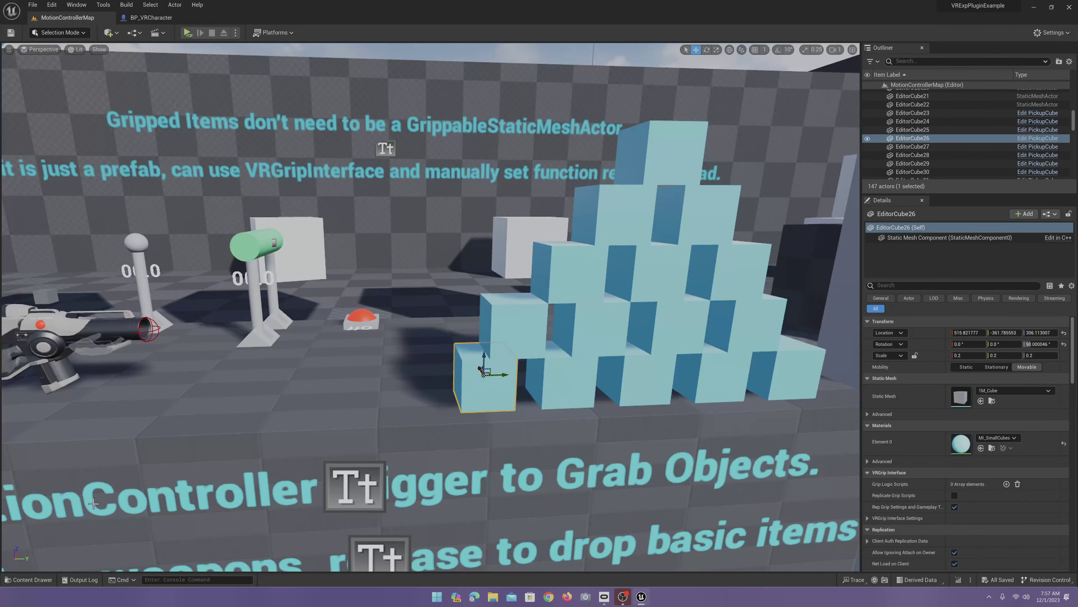
Step: Open the Content Drawer and go into the empty AA_FILES folder under Content
{"action": "left_click", "coordinate": [32, 580]}
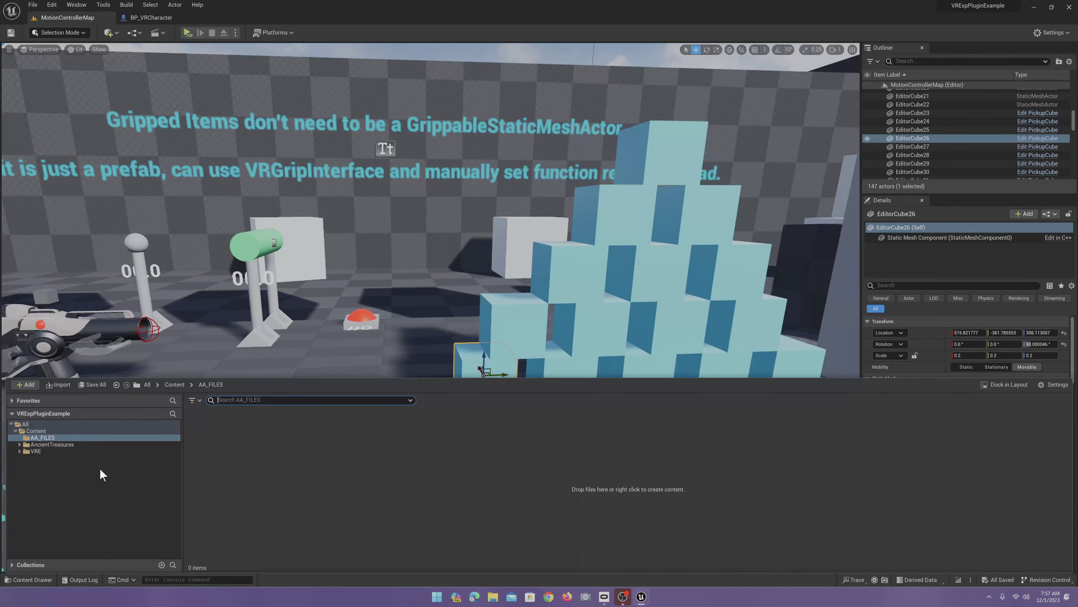
{"action": "left_click", "coordinate": [44, 432]}
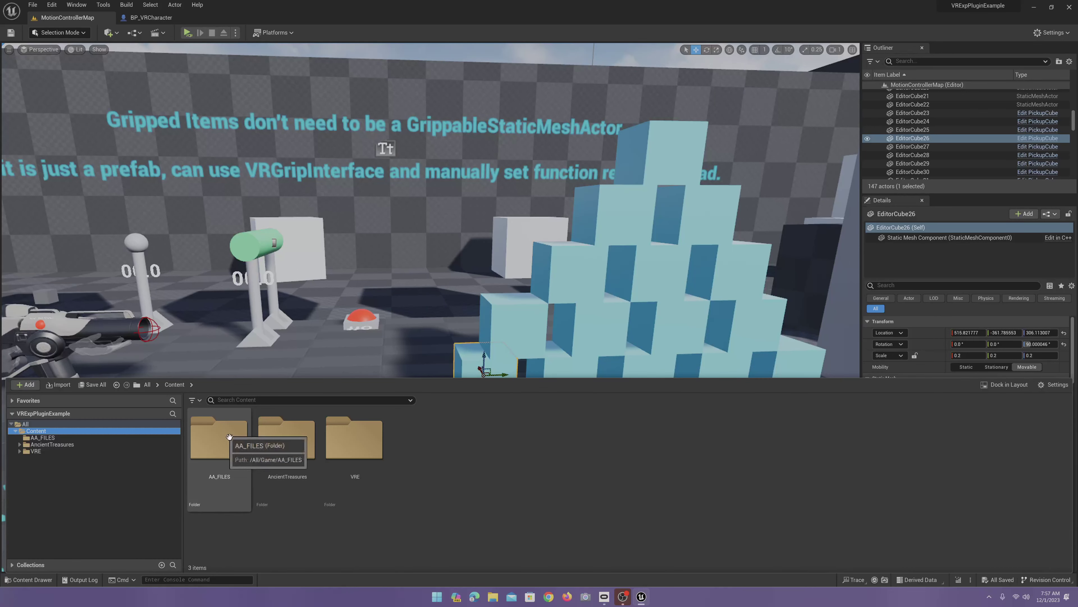
{"action": "double_click", "coordinate": [212, 441]}
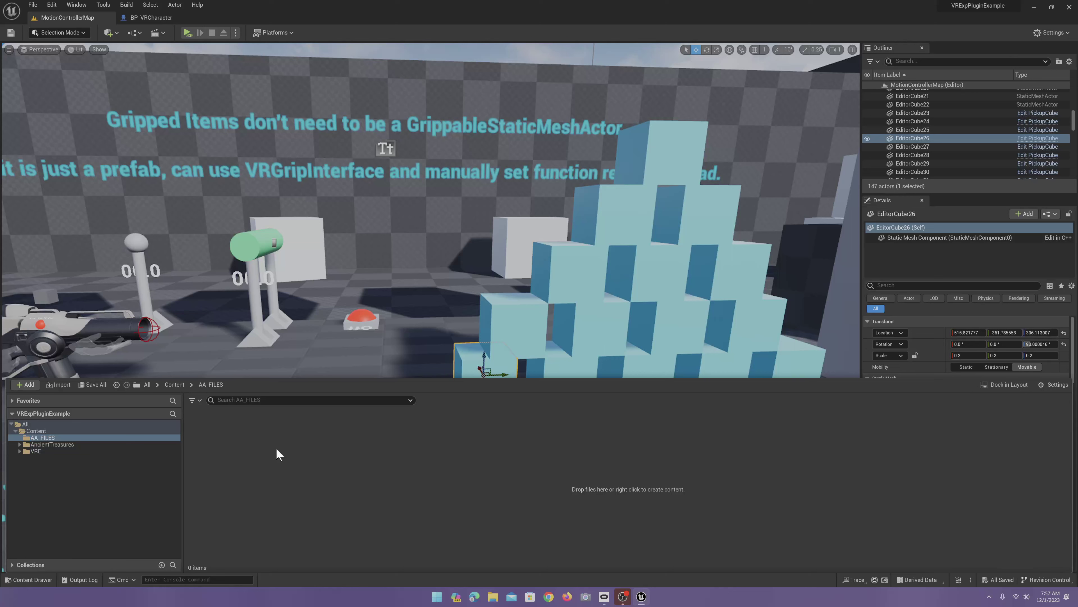
Step: Create a Blueprint Class in AA_FILES with GrippableStaticMeshActor as its parent class
{"action": "right_click", "coordinate": [277, 474]}
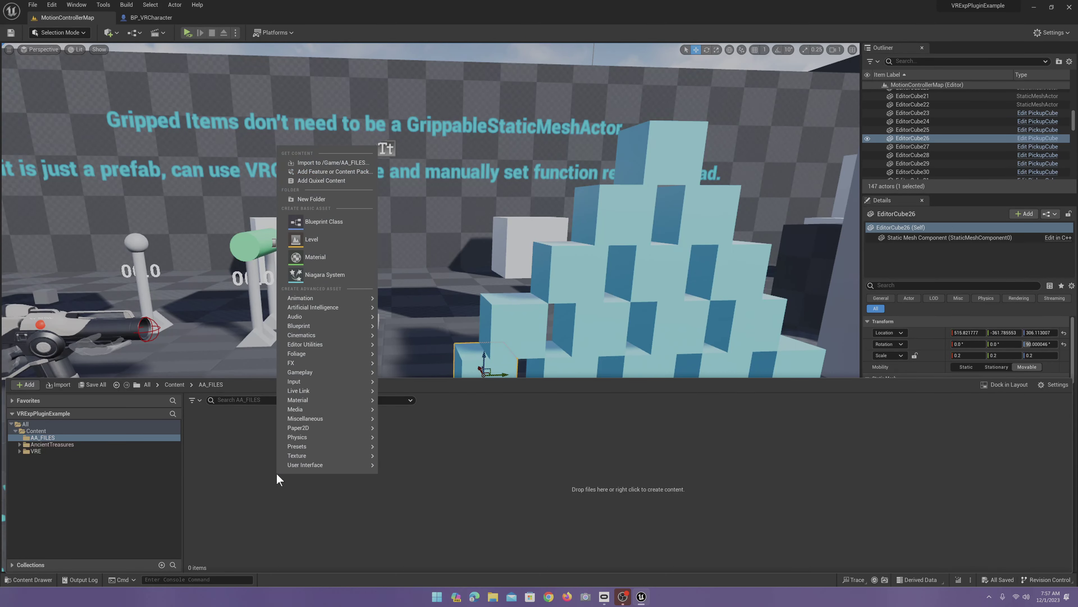
{"action": "left_click", "coordinate": [338, 224]}
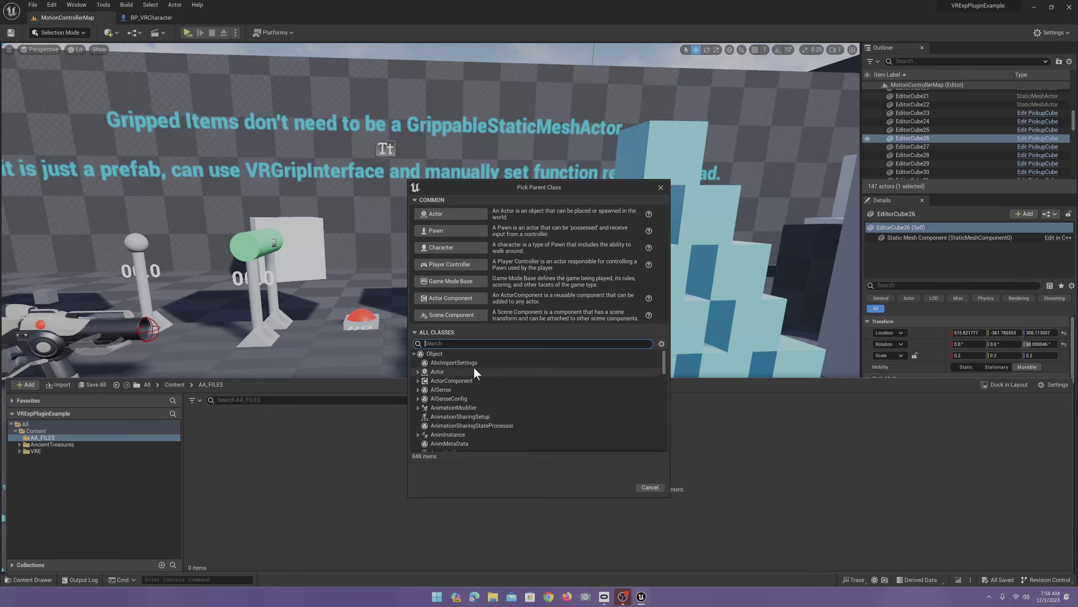
{"action": "type", "text": "sta"}
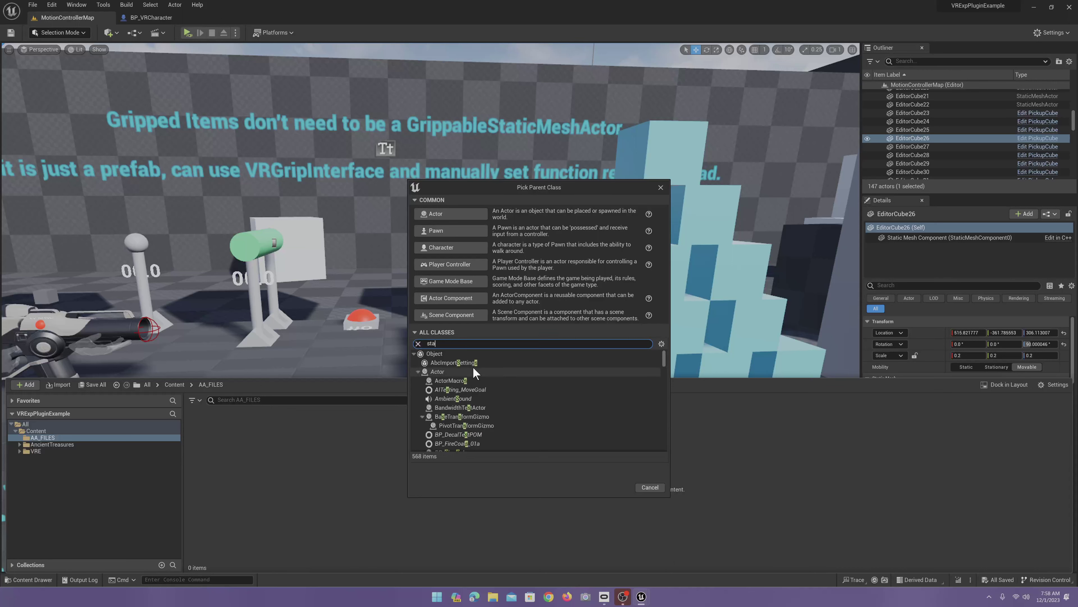
{"action": "type", "text": "tic"}
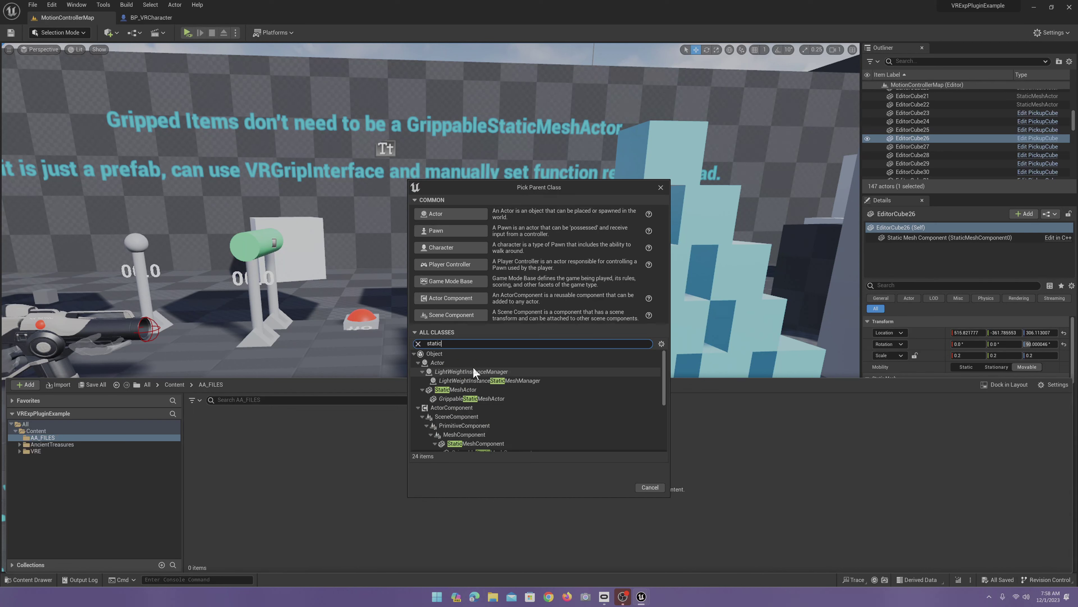
{"action": "left_click", "coordinate": [490, 398]}
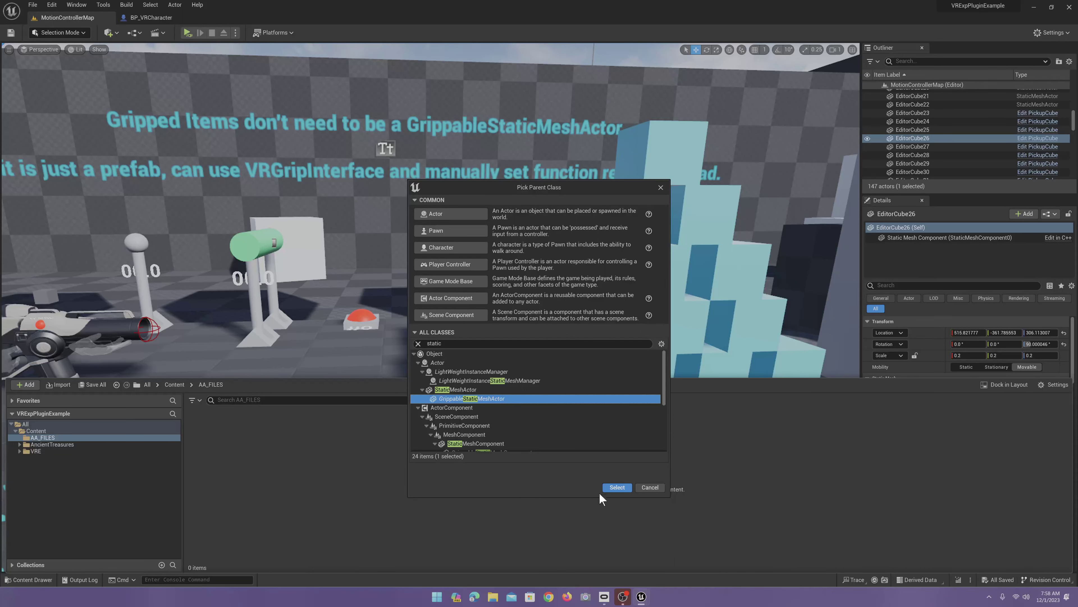
{"action": "left_click", "coordinate": [616, 487]}
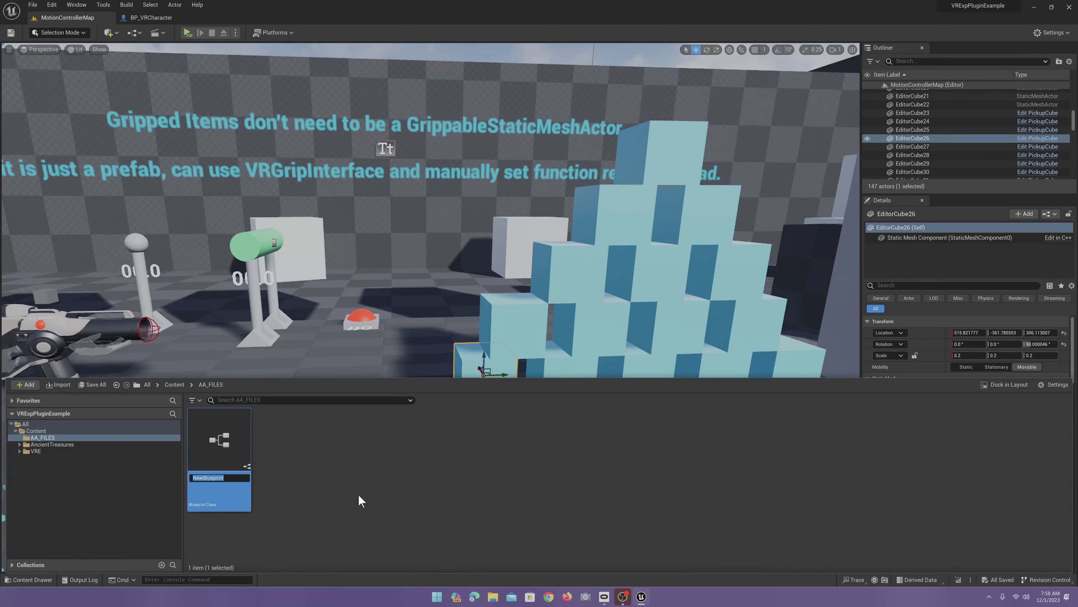
Step: Accept the default name NewBlueprint and open the AncientTreasures folder
{"action": "key", "text": "Return"}
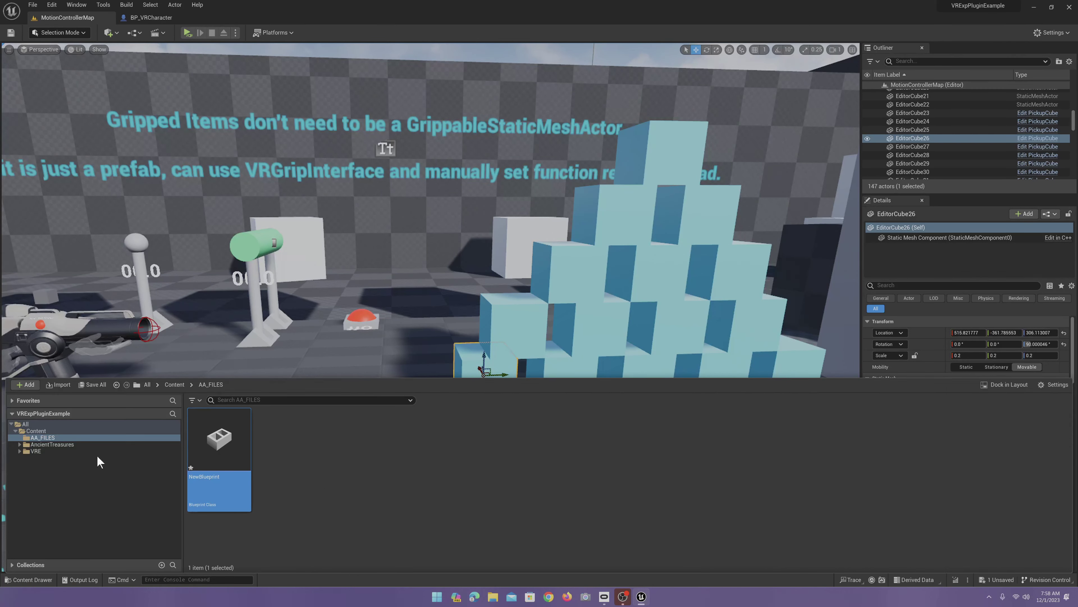
{"action": "left_click", "coordinate": [64, 444]}
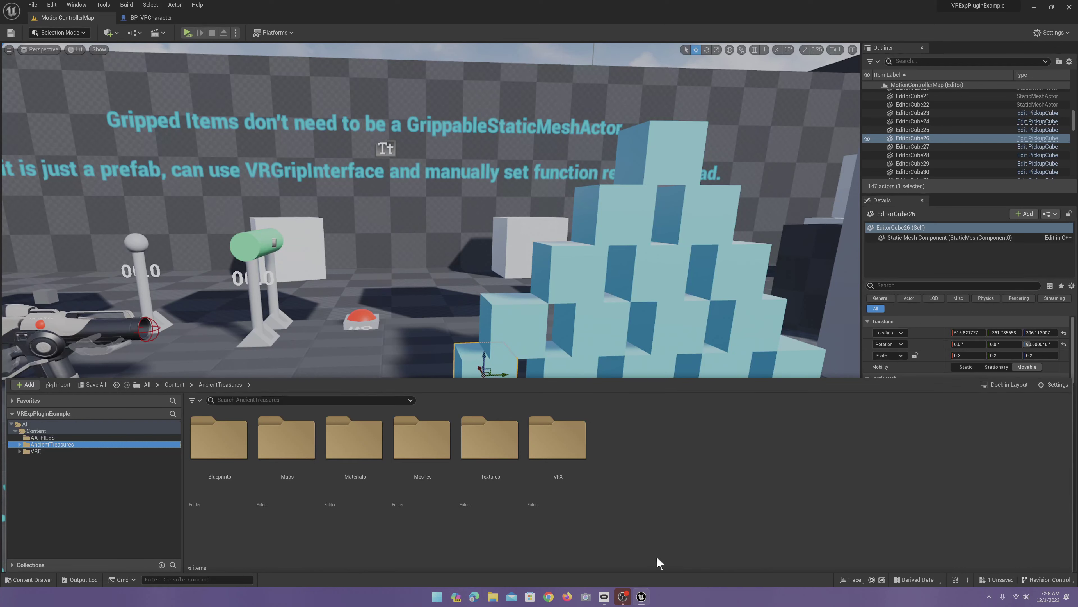
{"action": "mouse_move", "coordinate": [642, 596]}
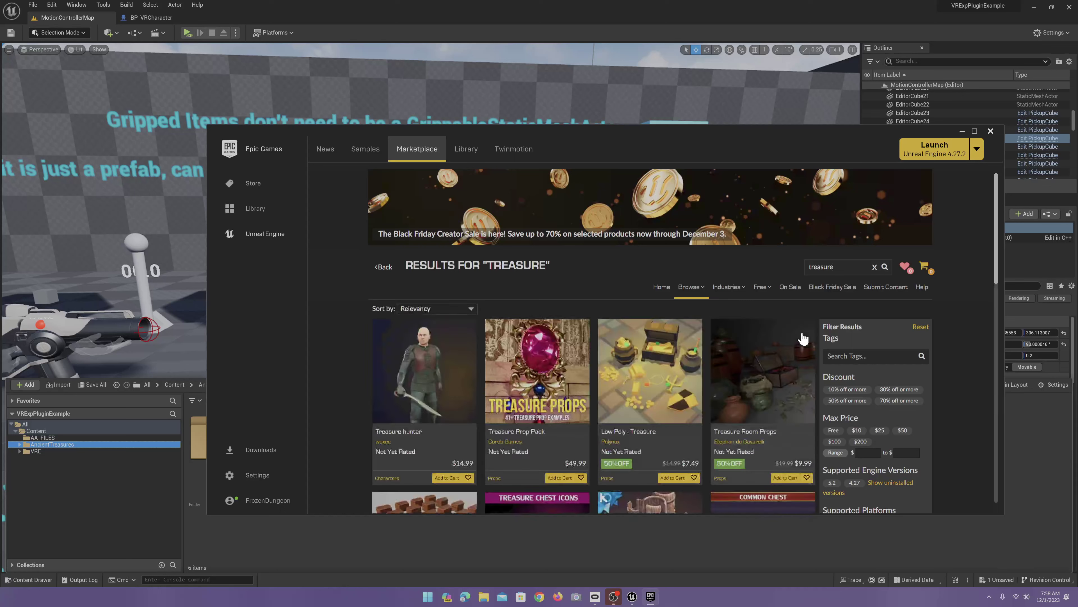
{"action": "left_click", "coordinate": [833, 431]}
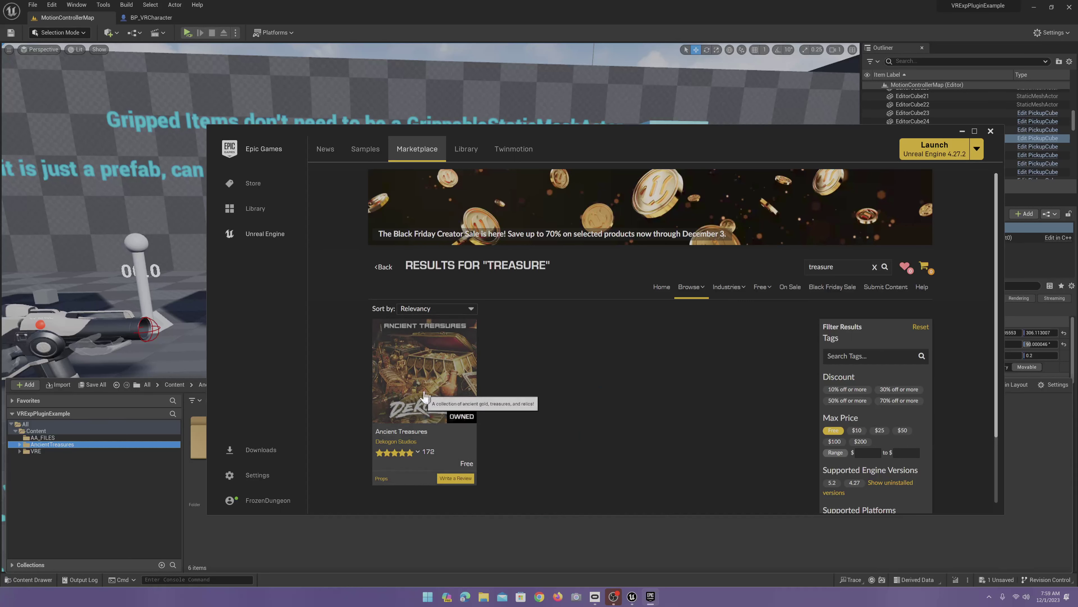
{"action": "left_click", "coordinate": [990, 131]}
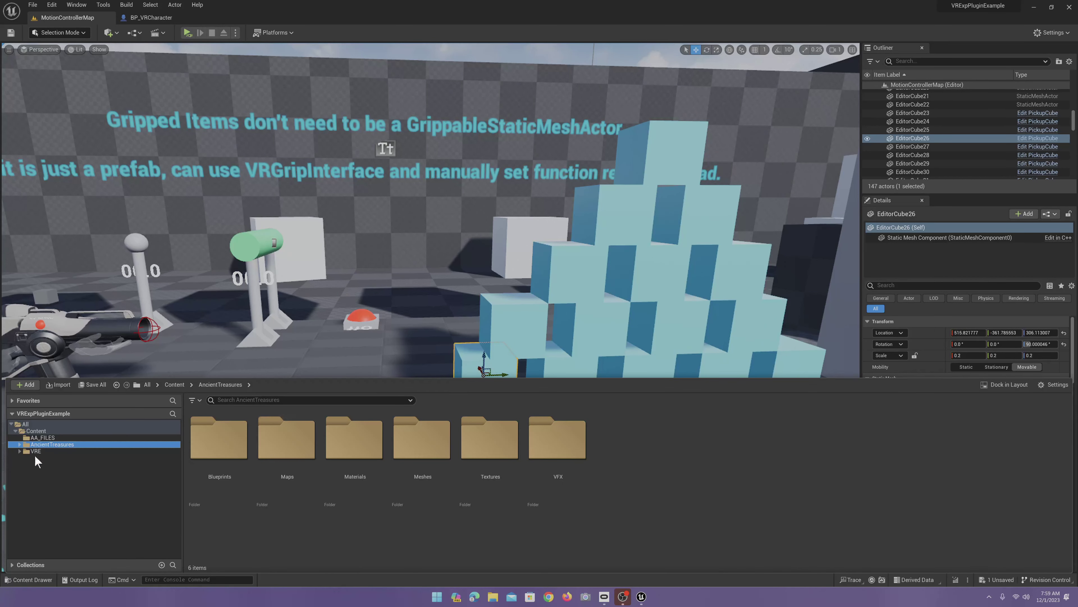
Step: Rename NewBlueprint to pickup_gem_BP, open it, and select its Static Mesh Component
{"action": "left_click", "coordinate": [43, 438]}
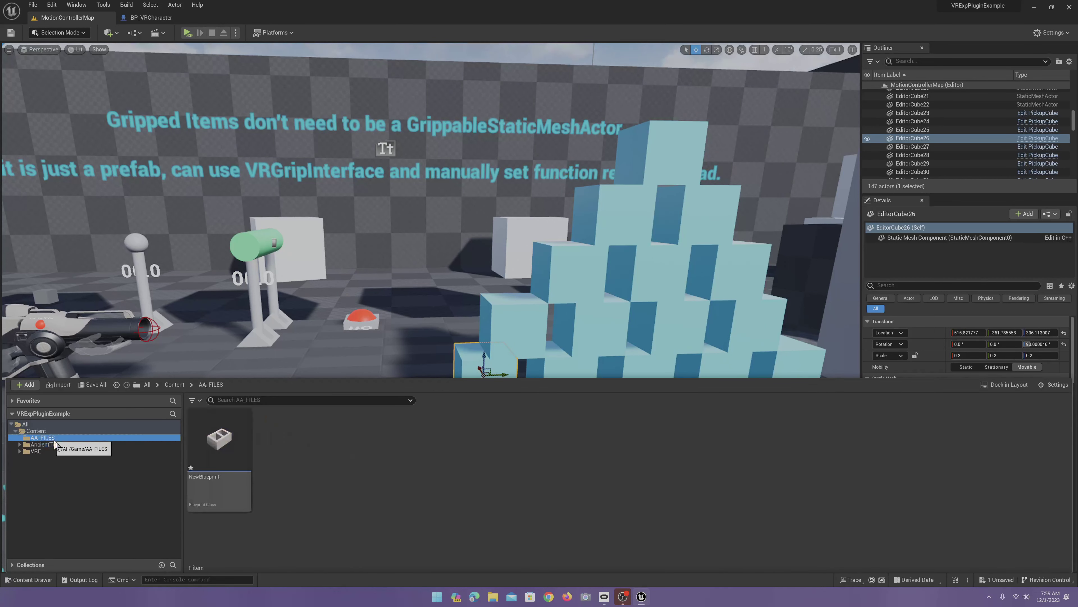
{"action": "left_click", "coordinate": [217, 441]}
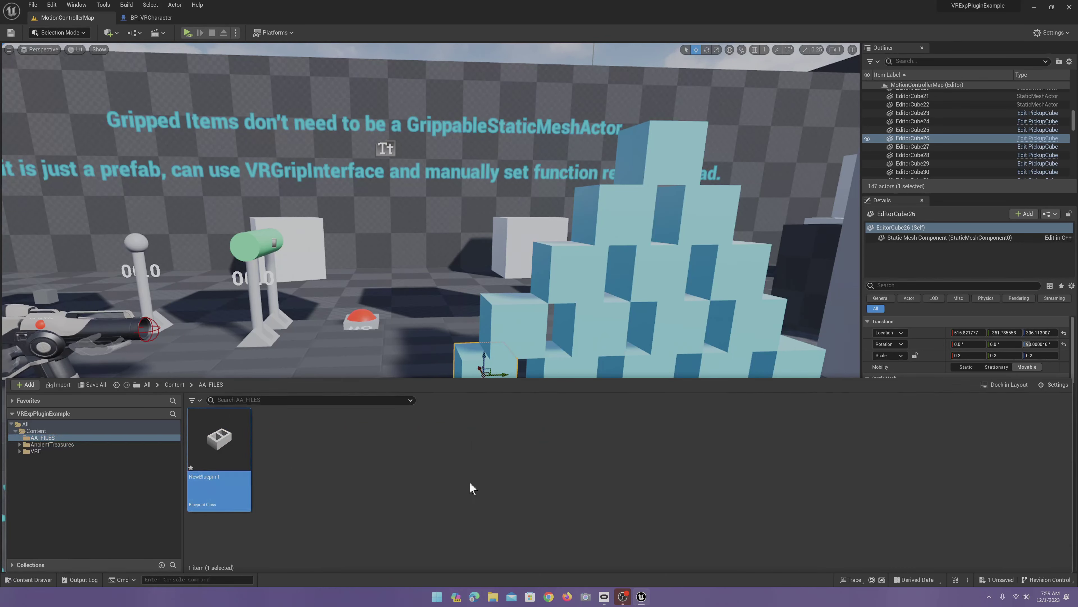
{"action": "key", "text": "F2"}
{"action": "type", "text": "pick"}
{"action": "type", "text": "up_"}
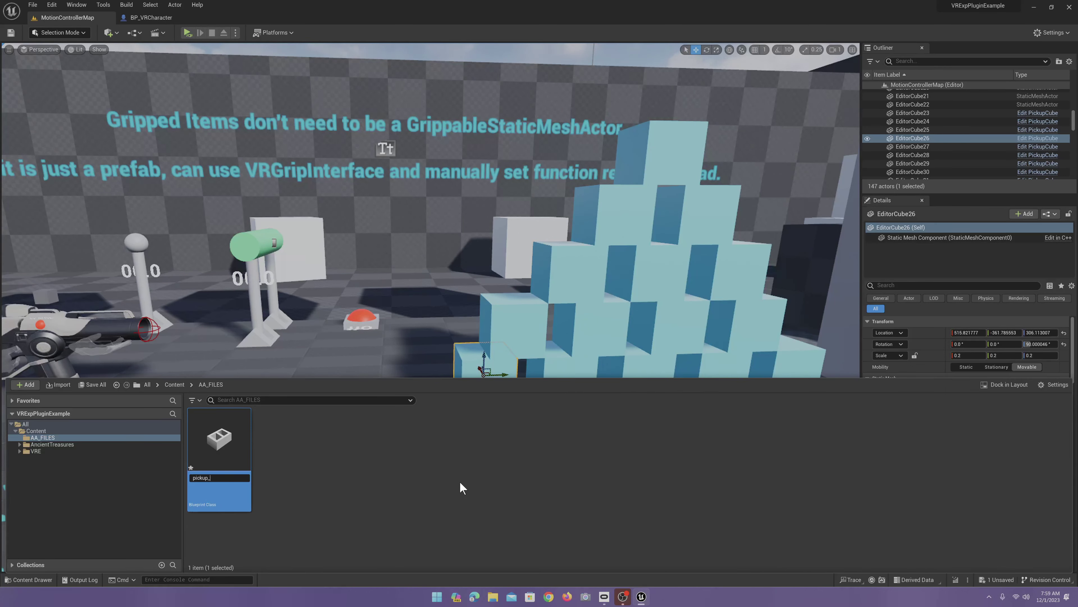
{"action": "type", "text": "gem_BP"}
{"action": "key", "text": "Return"}
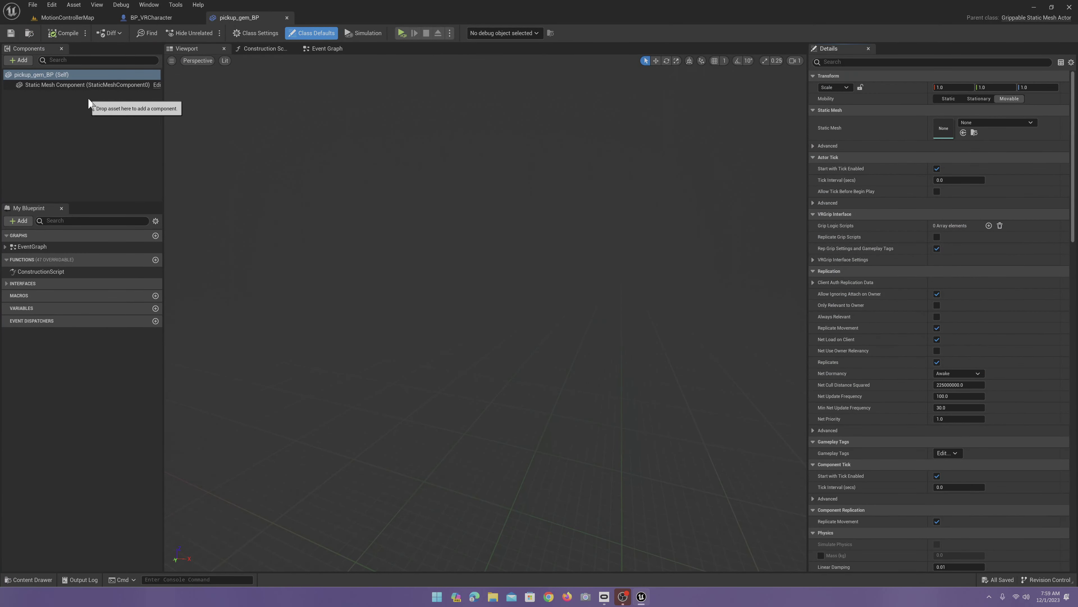
{"action": "left_click", "coordinate": [91, 87]}
Step: From the AncientTreasures Meshes folder, drag SM_Gems_01b into pickup_gem_BP's Static Mesh slot
{"action": "left_click", "coordinate": [64, 18]}
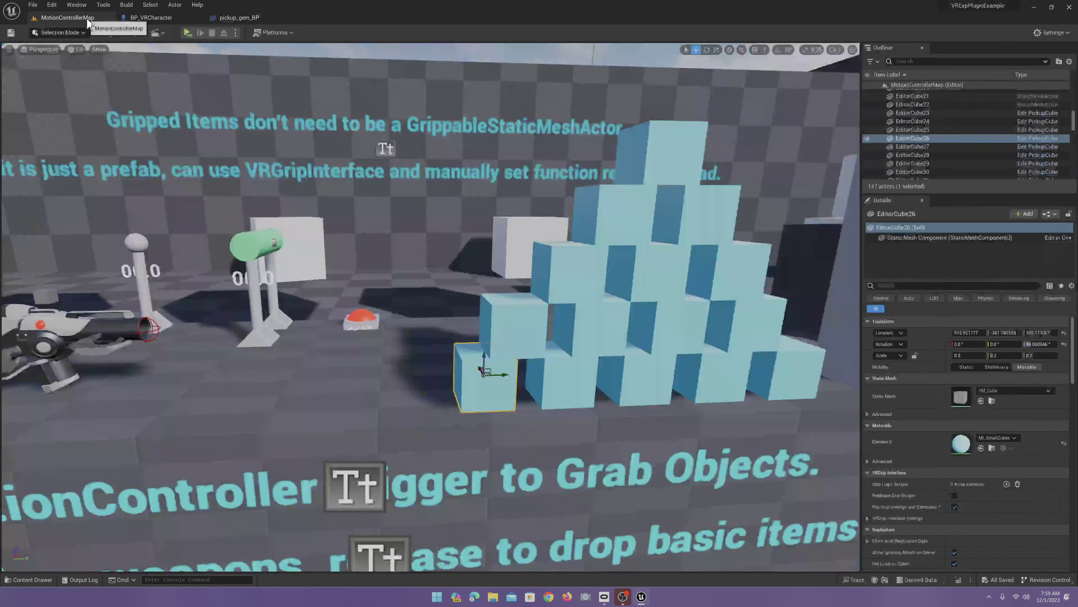
{"action": "left_click", "coordinate": [46, 575]}
{"action": "left_click", "coordinate": [52, 445]}
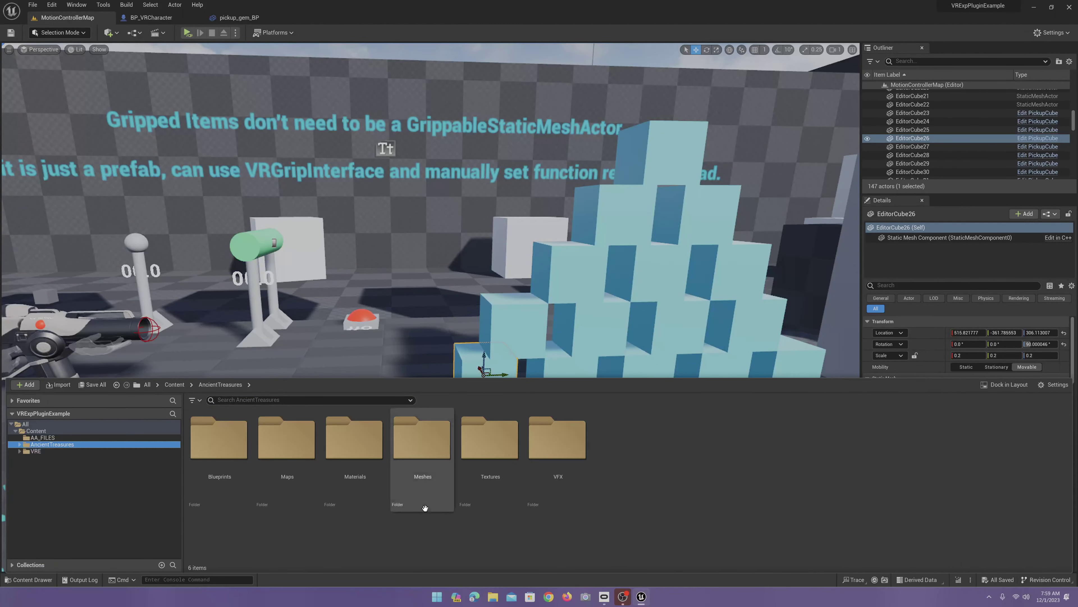
{"action": "double_click", "coordinate": [425, 459]}
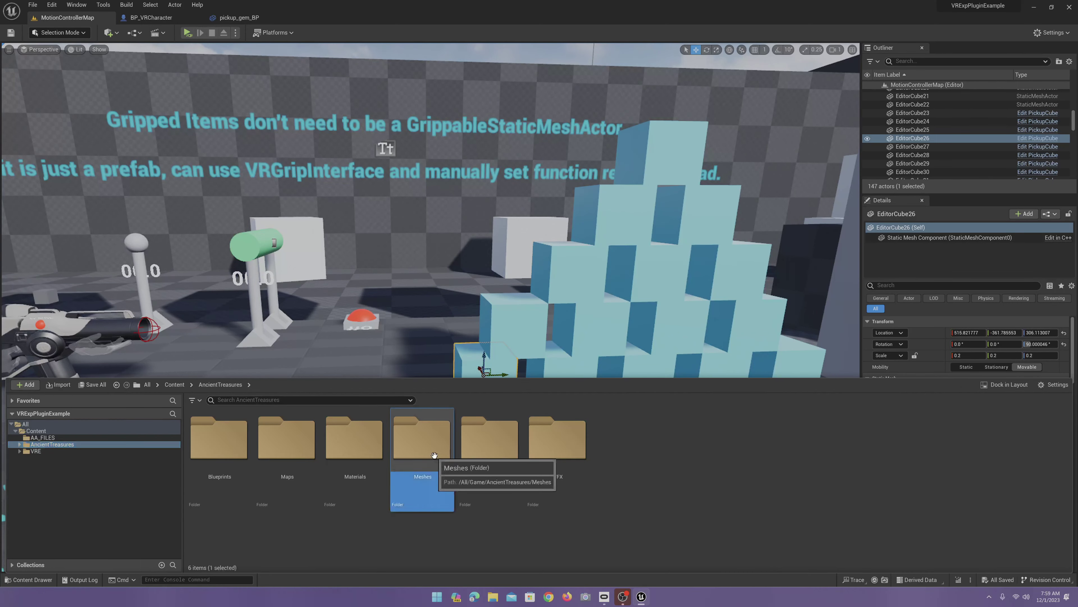
{"action": "scroll", "coordinate": [484, 476], "scroll_direction": "down", "scroll_amount": 3}
{"action": "scroll", "coordinate": [493, 476], "scroll_direction": "down", "scroll_amount": 4}
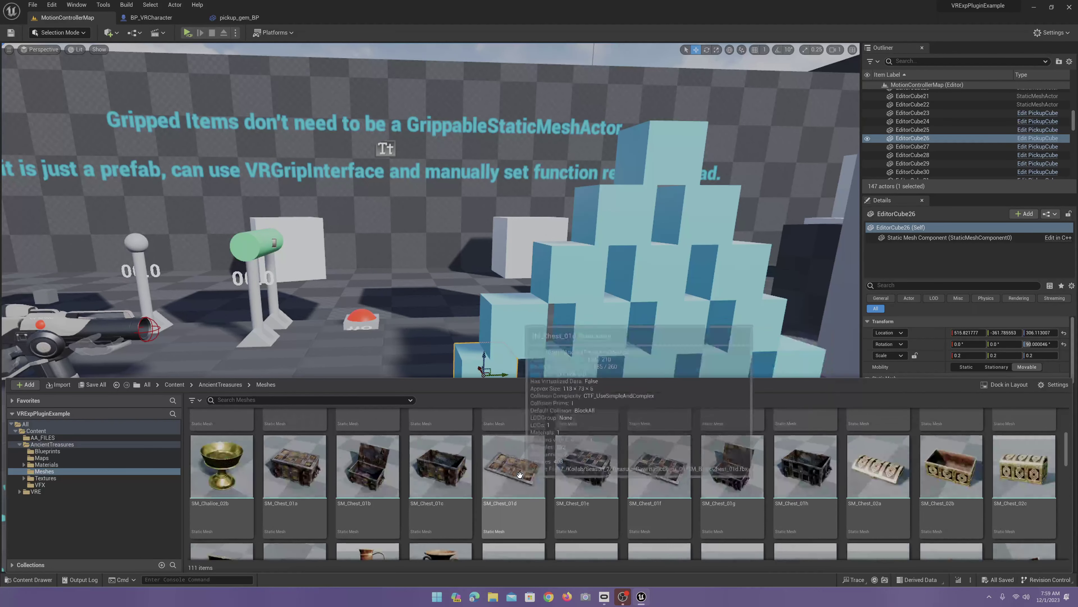
{"action": "scroll", "coordinate": [510, 477], "scroll_direction": "down", "scroll_amount": 4}
{"action": "scroll", "coordinate": [529, 478], "scroll_direction": "down", "scroll_amount": 2}
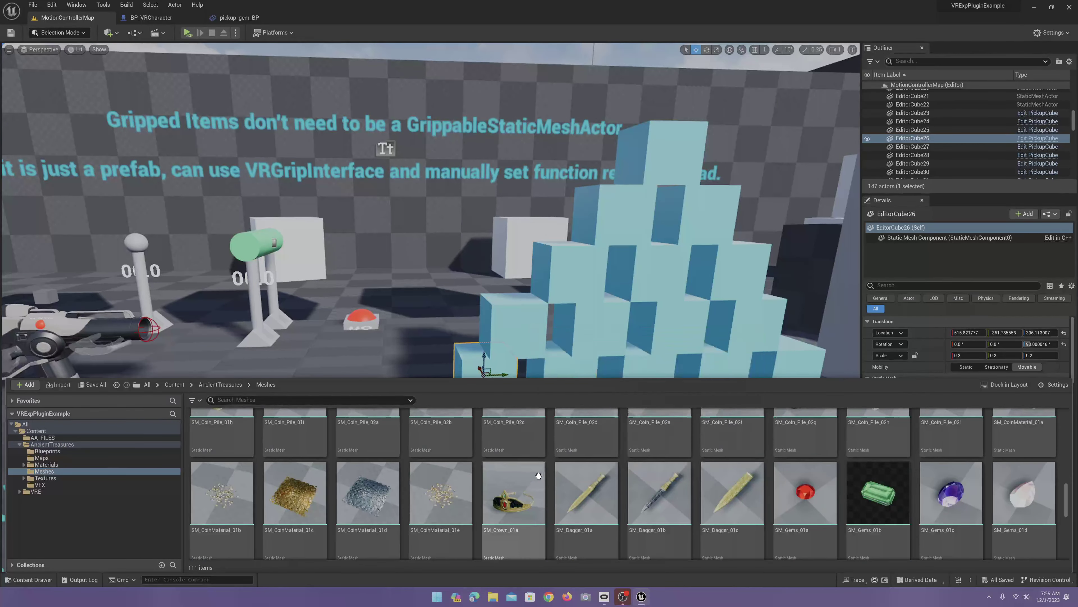
{"action": "mouse_move", "coordinate": [876, 500]}
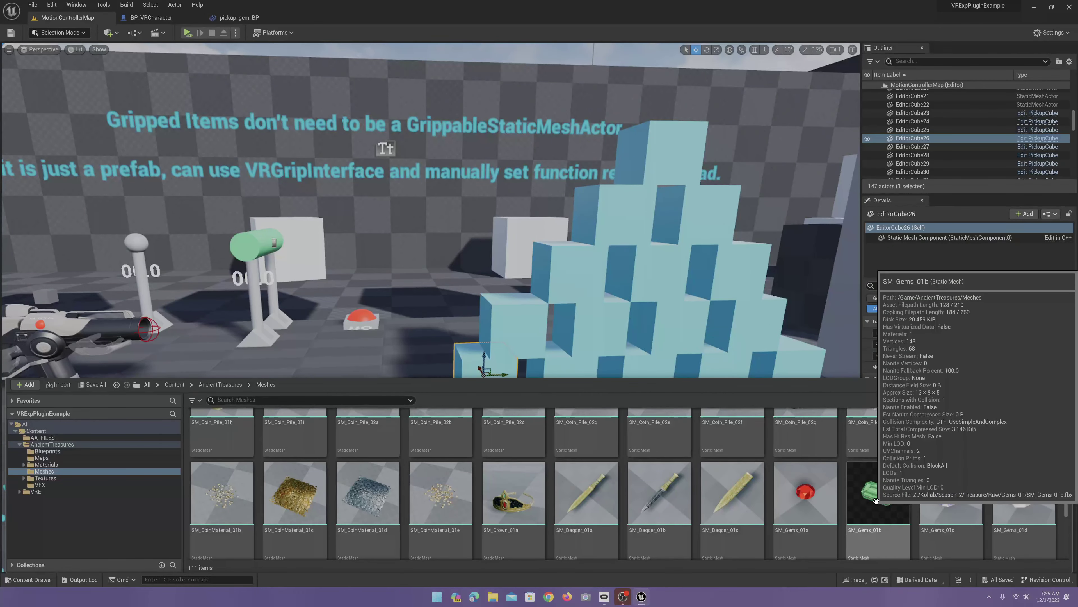
{"action": "mouse_move", "coordinate": [876, 501]}
{"action": "left_mouse_down"}
{"action": "mouse_move", "coordinate": [240, 19]}
{"action": "mouse_move", "coordinate": [984, 219]}
{"action": "left_mouse_up"}
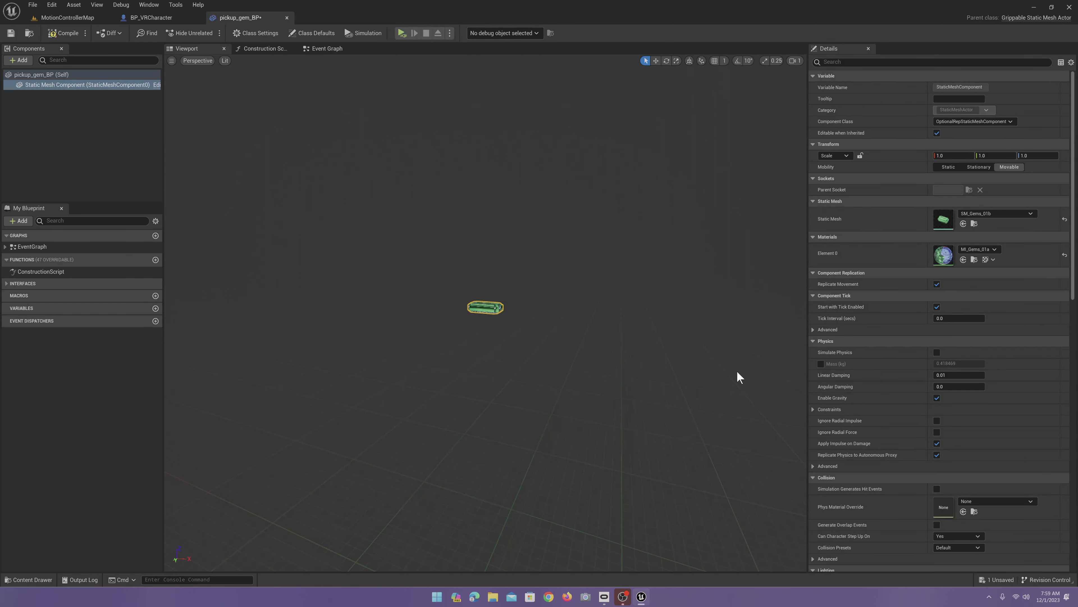
Step: Compile pickup_gem_BP, set its Collision Preset to PhysicsActor, and compile again
{"action": "left_click", "coordinate": [68, 35]}
{"action": "scroll", "coordinate": [923, 436], "scroll_direction": "down", "scroll_amount": 2}
{"action": "scroll", "coordinate": [913, 431], "scroll_direction": "down", "scroll_amount": 3}
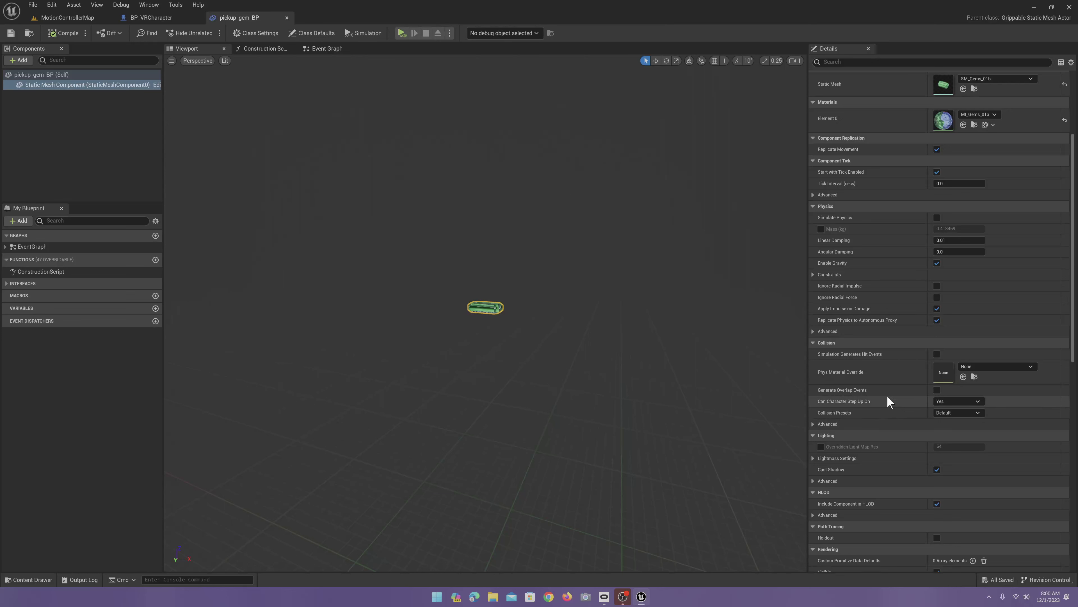
{"action": "left_click", "coordinate": [972, 414]}
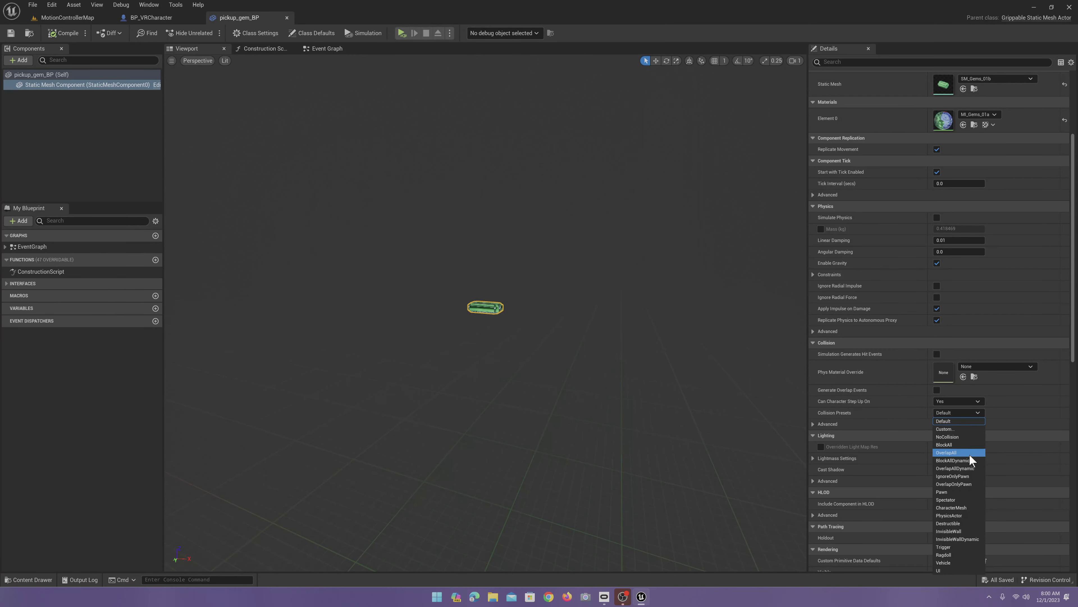
{"action": "left_click", "coordinate": [971, 515]}
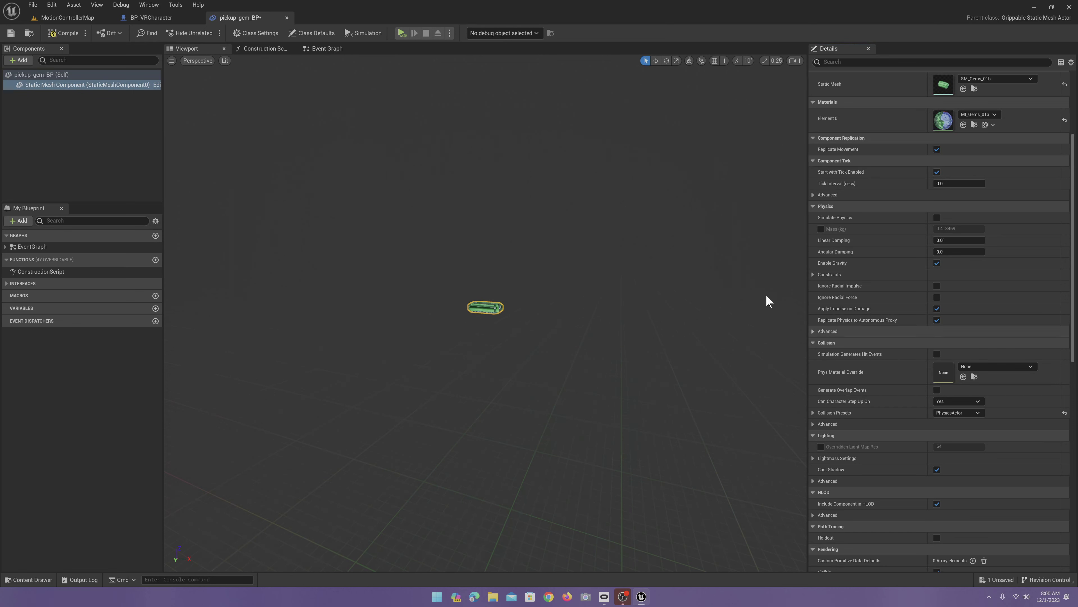
{"action": "left_click", "coordinate": [62, 32]}
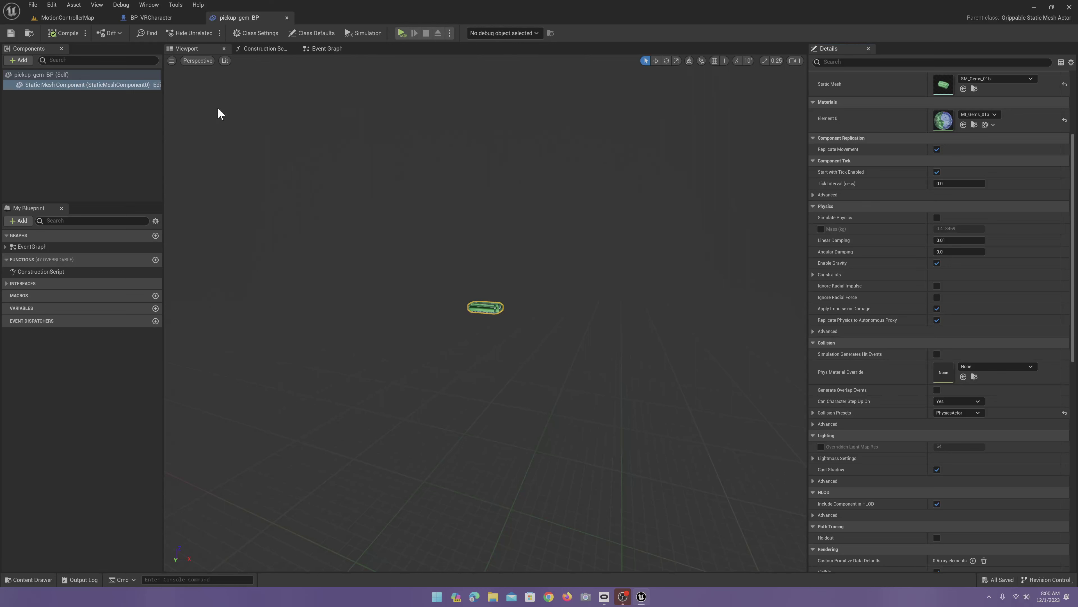
Step: Drag pickup_gem_BP from AA_FILES onto the floor in front of the cube pyramid
{"action": "left_click", "coordinate": [75, 19]}
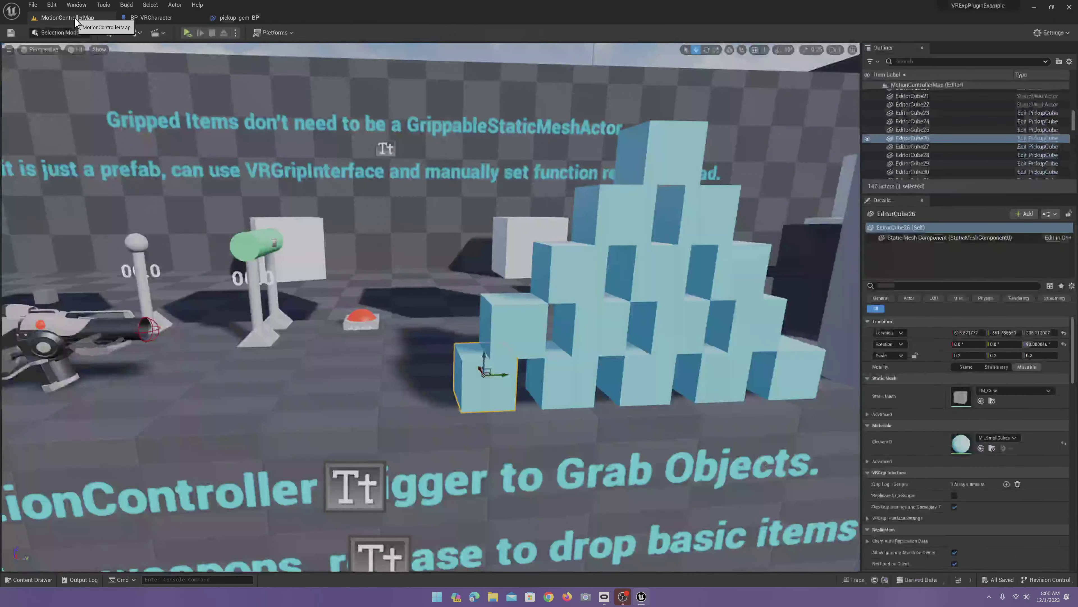
{"action": "left_click", "coordinate": [22, 579]}
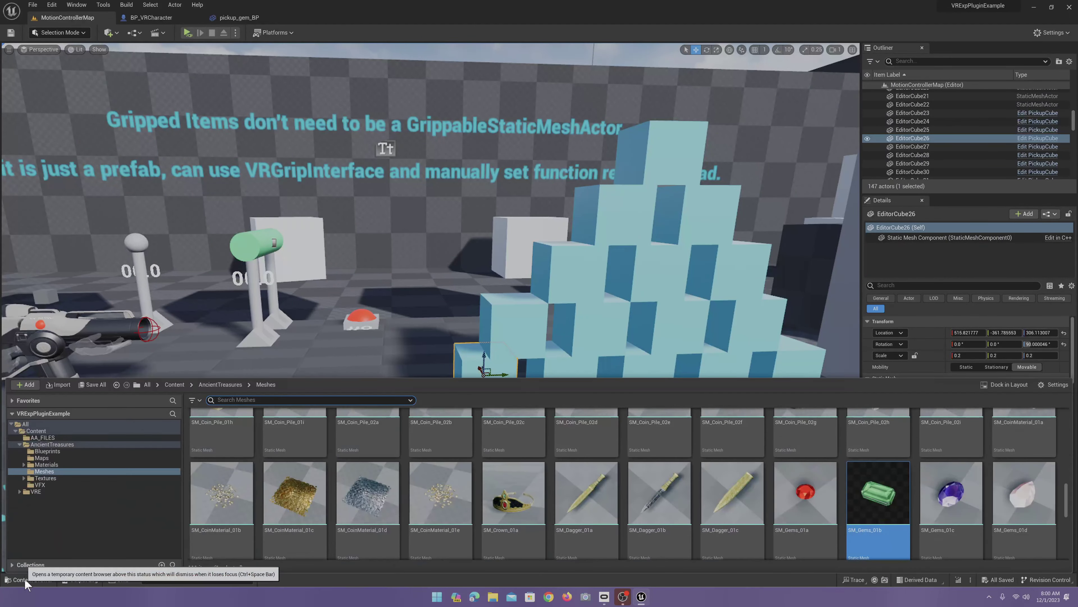
{"action": "left_click", "coordinate": [71, 437]}
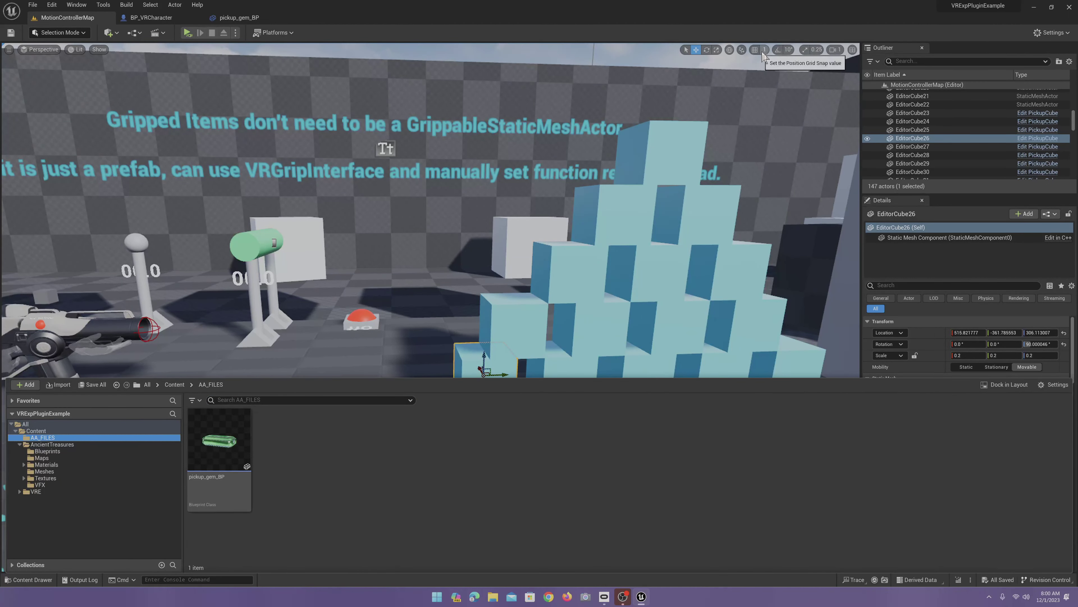
{"action": "right_click_drag", "start_coordinate": [339, 349], "coordinate": [340, 382]}
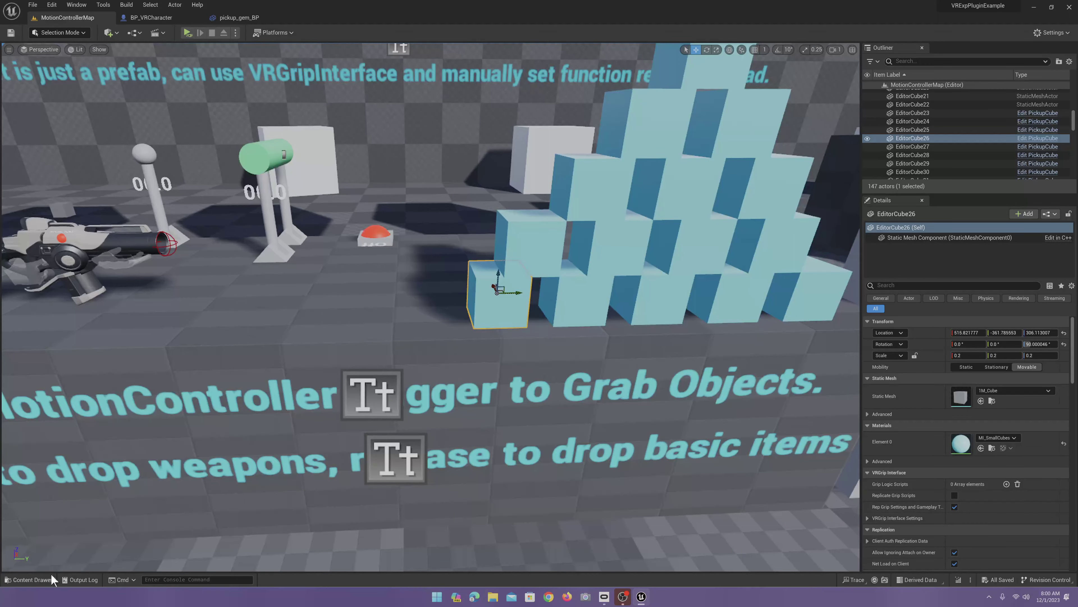
{"action": "left_click", "coordinate": [38, 579]}
{"action": "left_click_drag", "start_coordinate": [228, 445], "coordinate": [347, 312]}
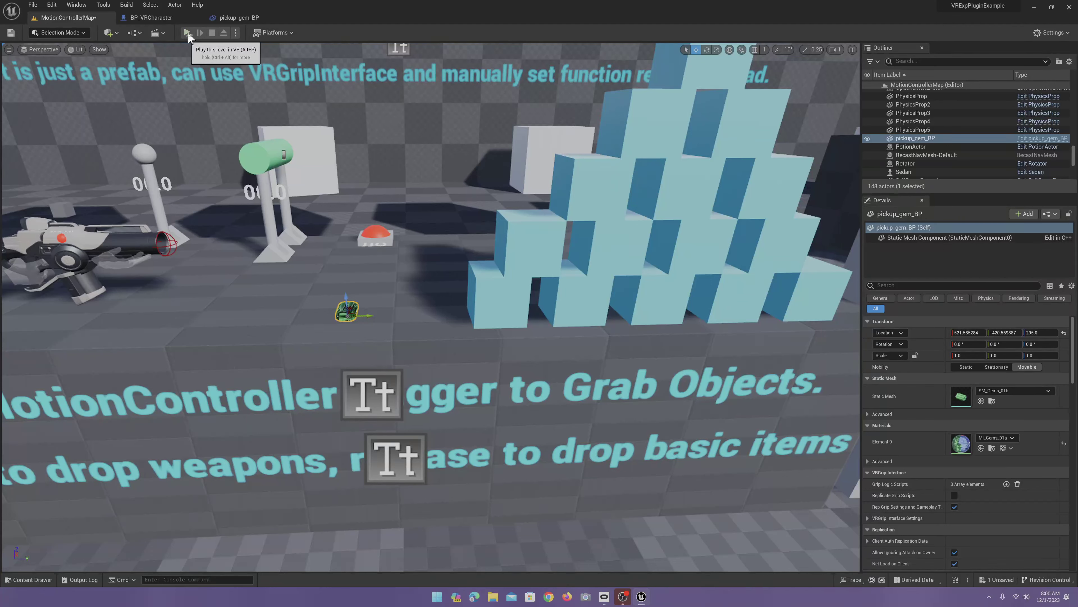
{"action": "left_click", "coordinate": [188, 32]}
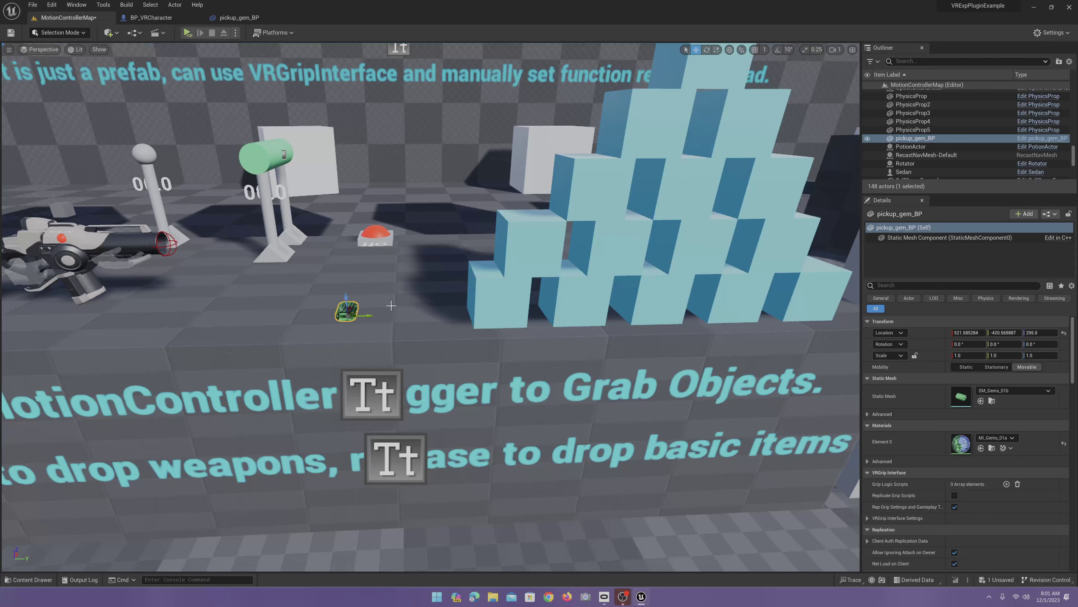
Step: Open the PickupCube blueprint from a pyramid cube and inspect its static mesh component settings
{"action": "left_click", "coordinate": [520, 243]}
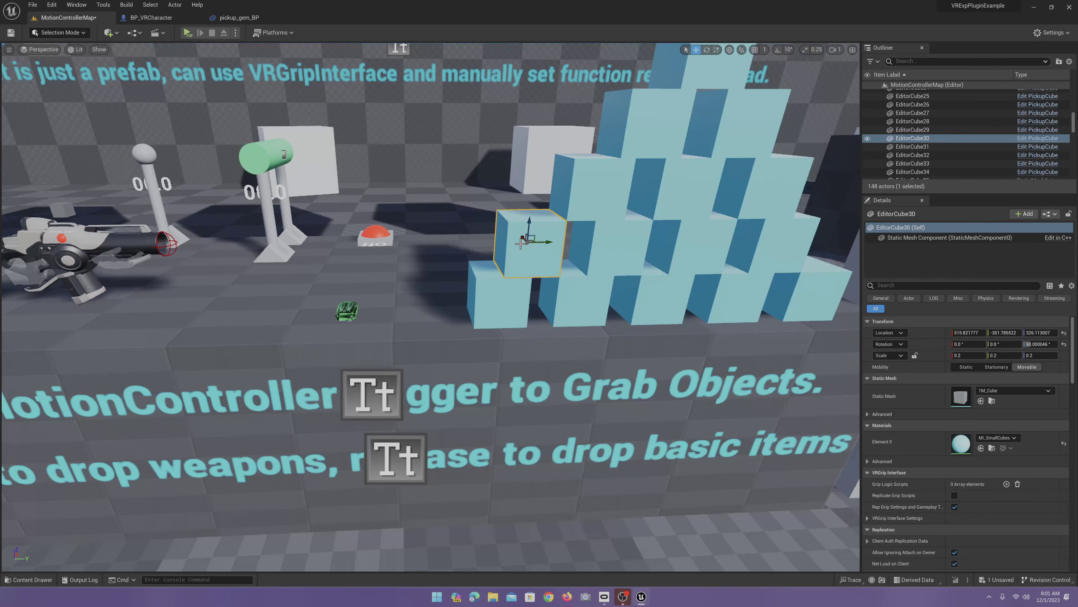
{"action": "left_click", "coordinate": [1037, 144]}
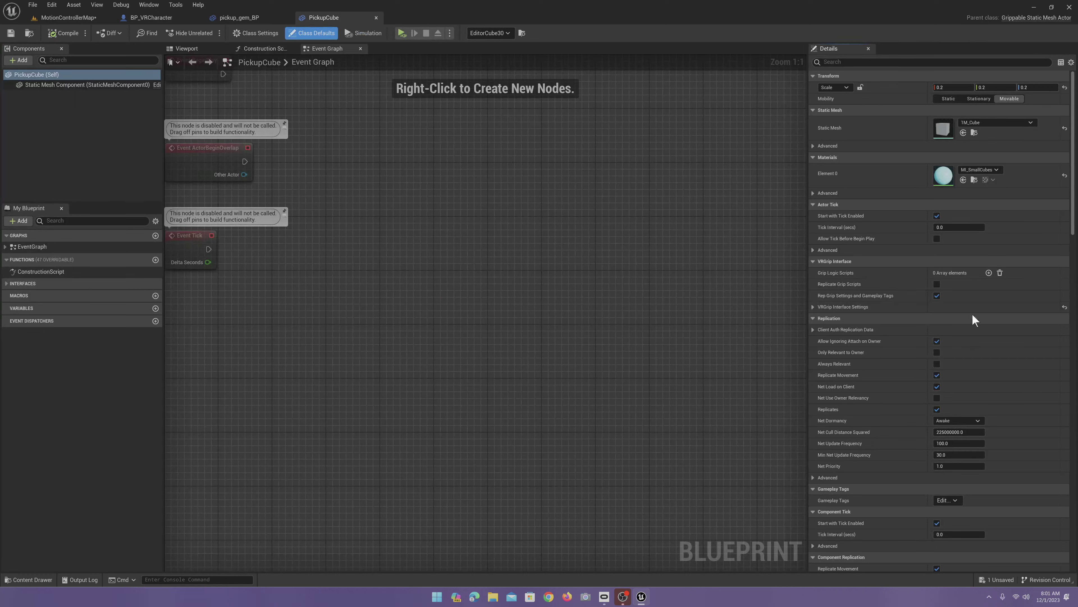
{"action": "left_click", "coordinate": [129, 85]}
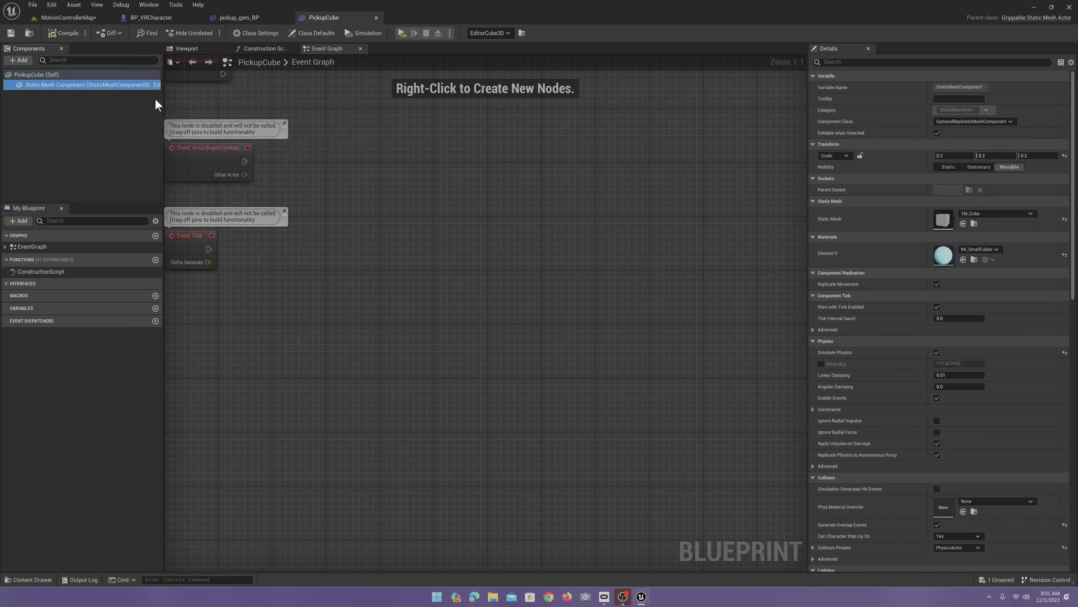
{"action": "scroll", "coordinate": [1021, 217], "scroll_direction": "down", "scroll_amount": 3}
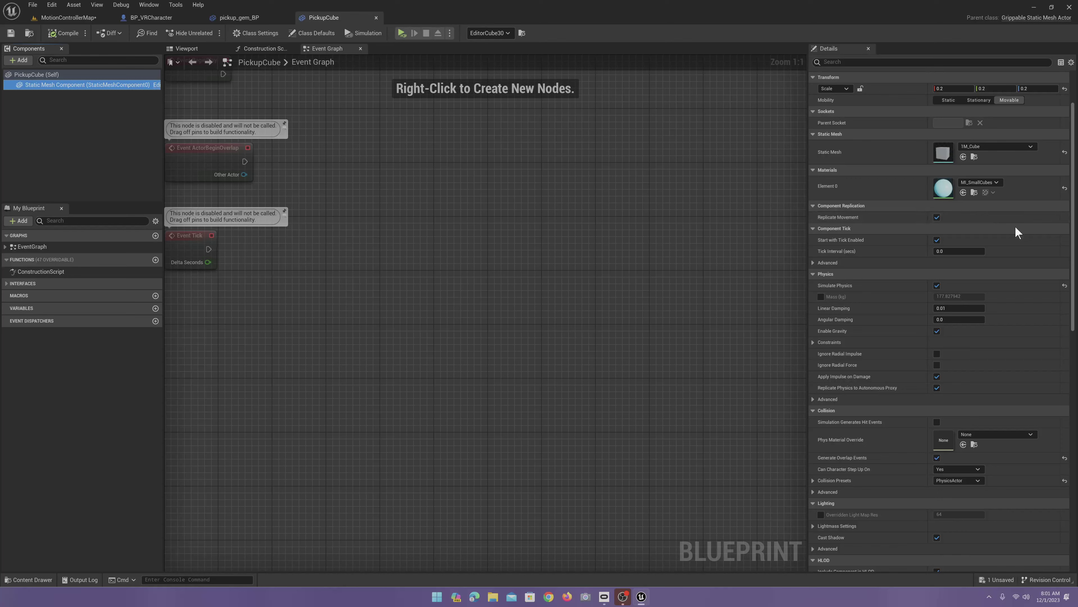
{"action": "scroll", "coordinate": [1018, 229], "scroll_direction": "down", "scroll_amount": 3}
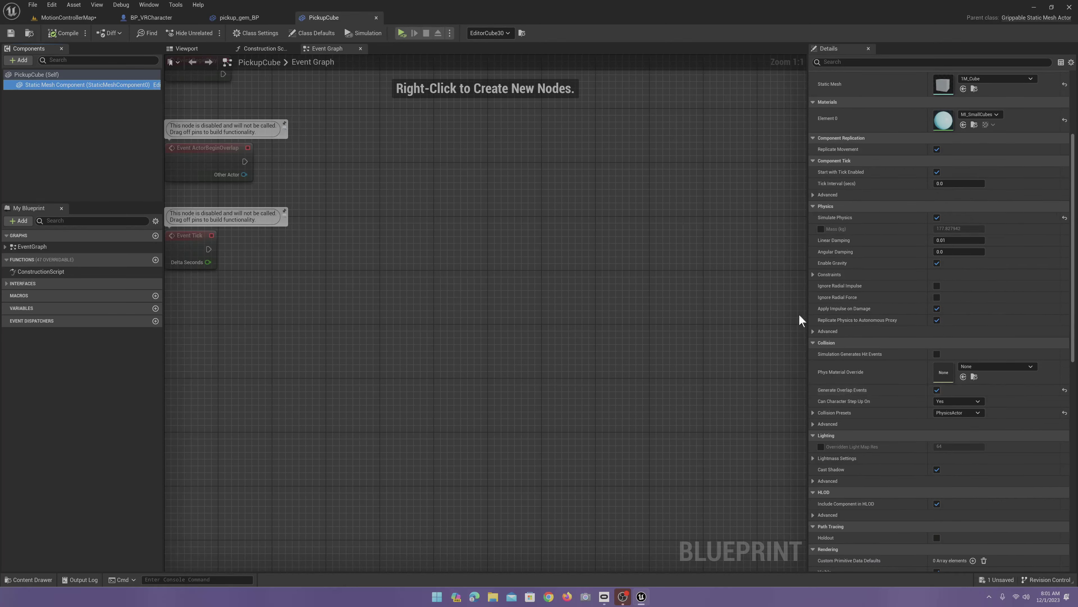
Step: Enable Generate Overlap Events on pickup_gem_BP's mesh and compile the blueprint
{"action": "left_click", "coordinate": [259, 21]}
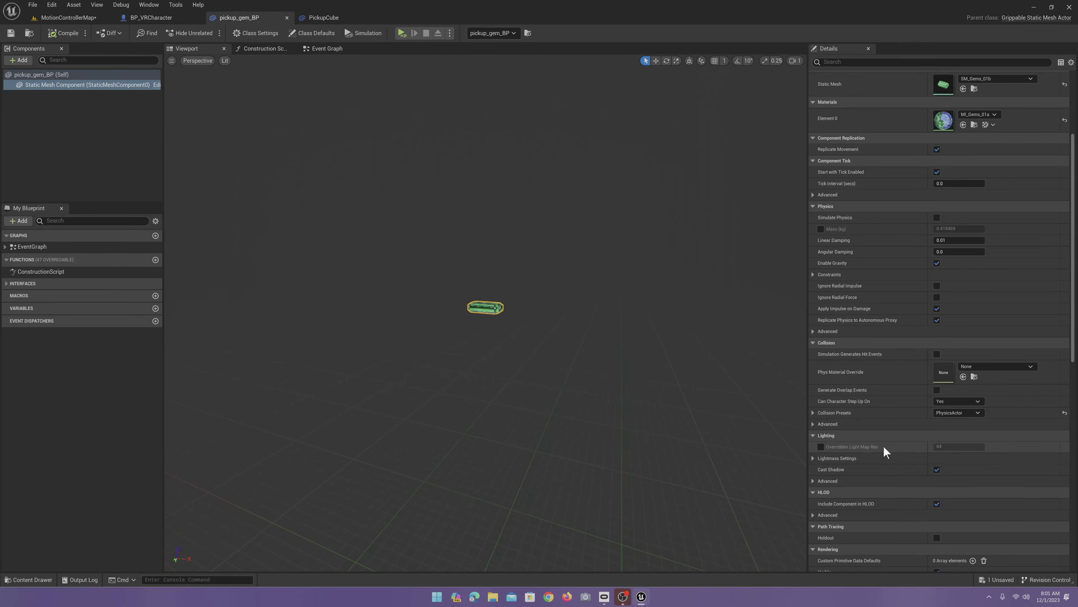
{"action": "left_click", "coordinate": [937, 390]}
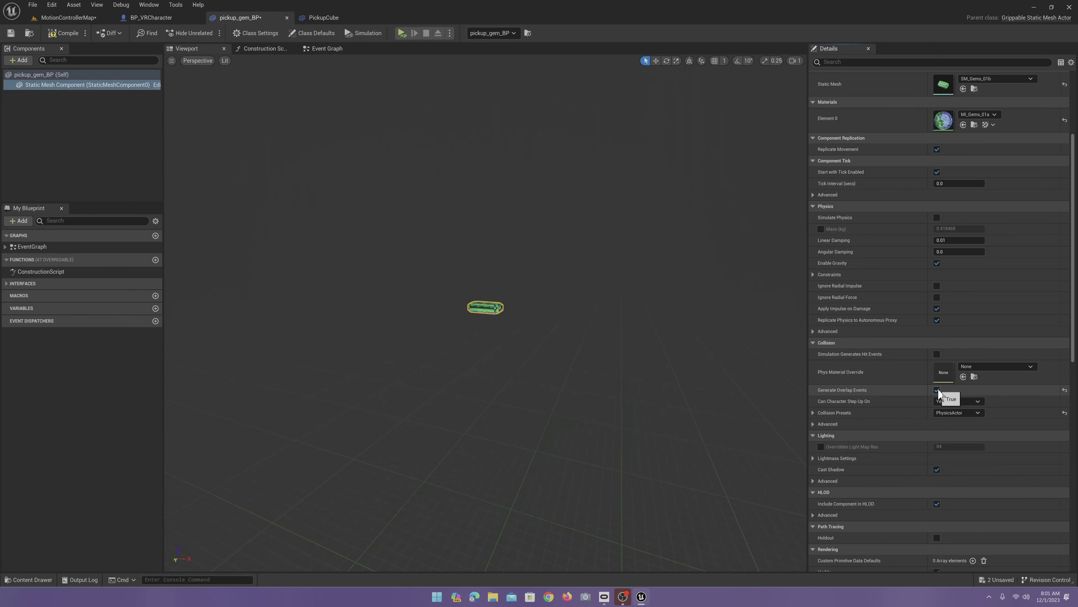
{"action": "left_click", "coordinate": [71, 33]}
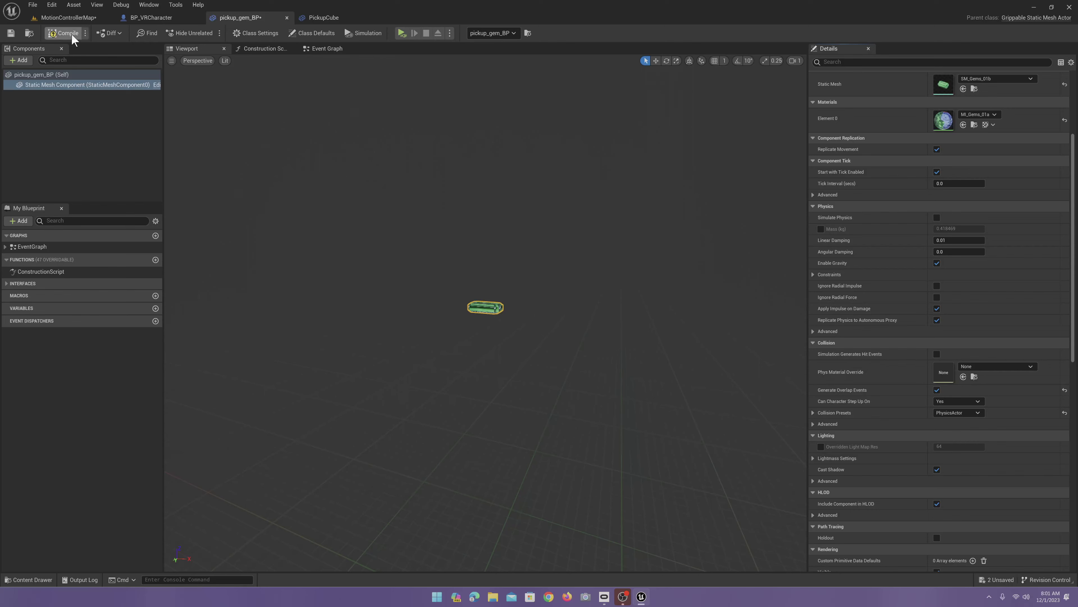
Step: Save MotionControllerMap and launch it in VR preview
{"action": "left_click", "coordinate": [70, 20]}
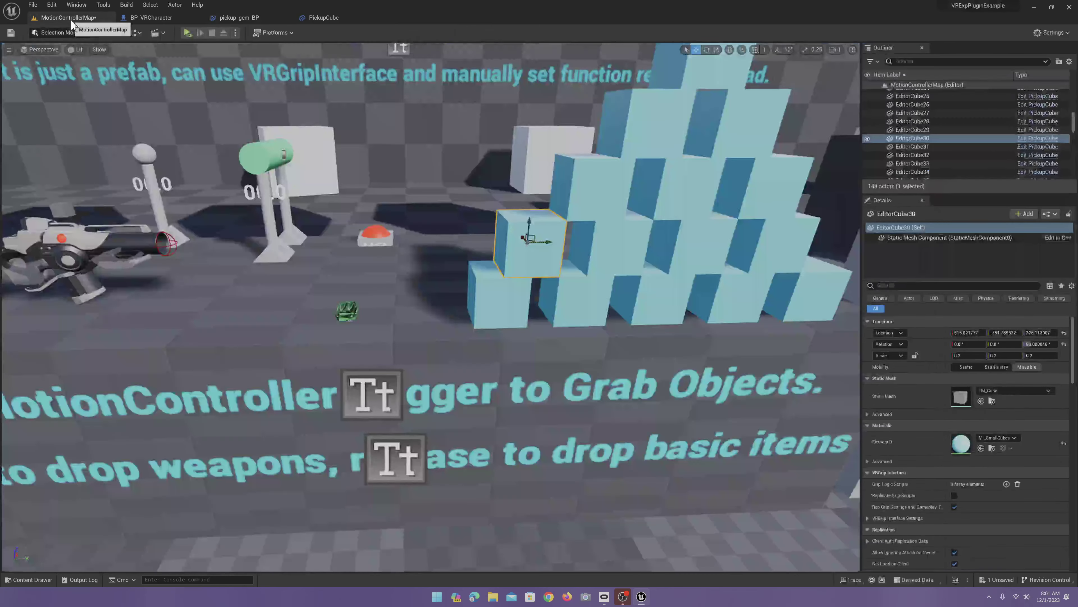
{"action": "left_click", "coordinate": [12, 33]}
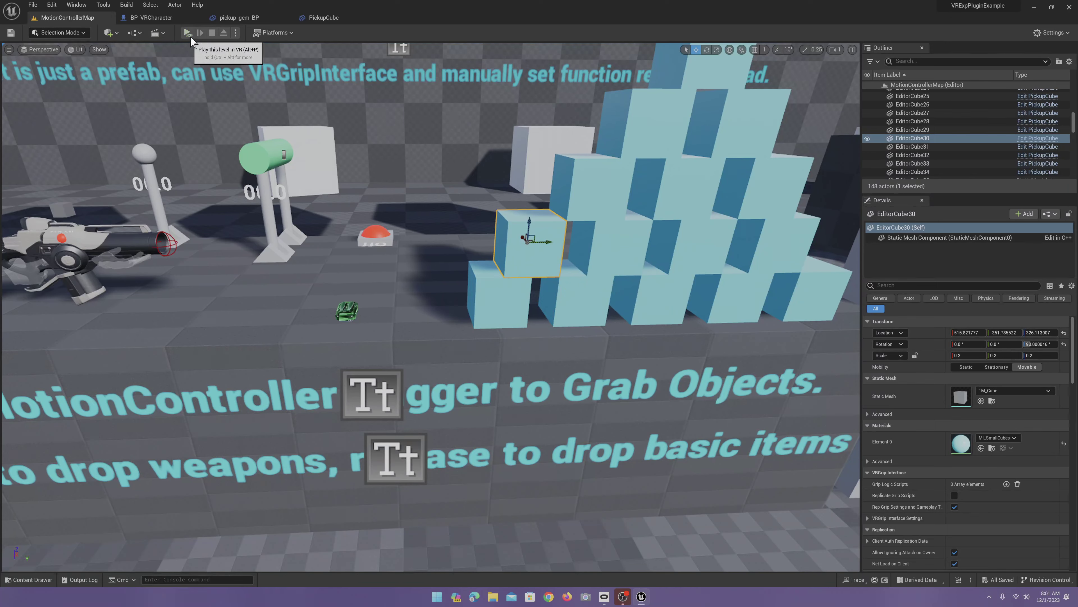
{"action": "left_click", "coordinate": [190, 36]}
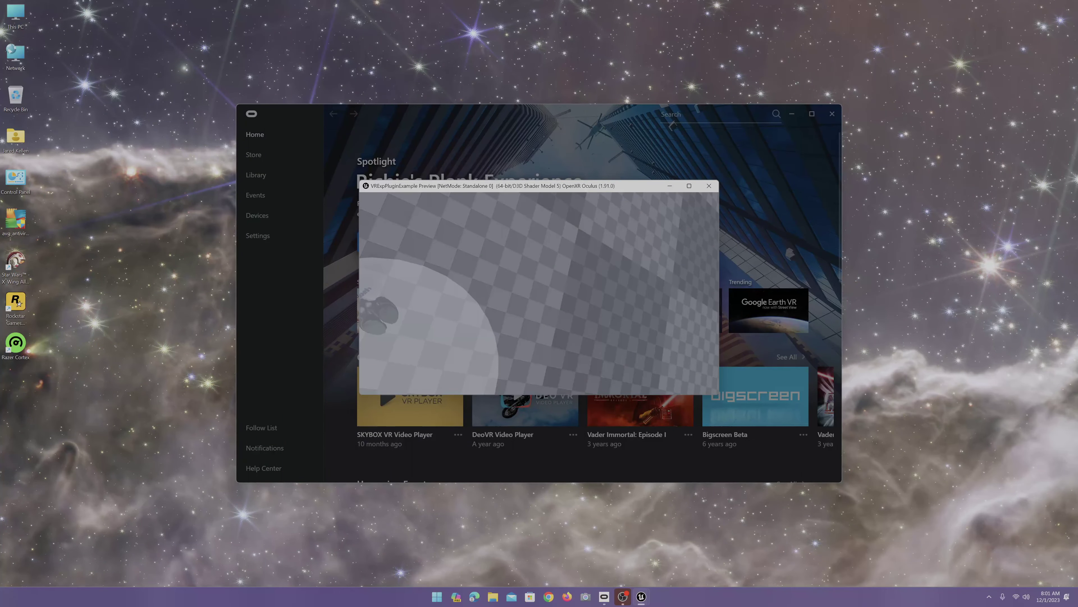